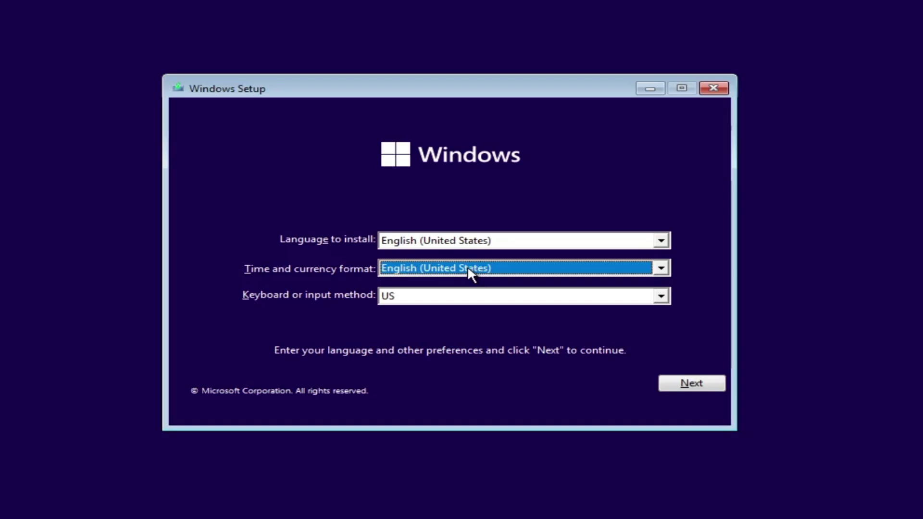
# Step: Choose English (World) as the time and currency format and continue
pyautogui.click(662, 269)
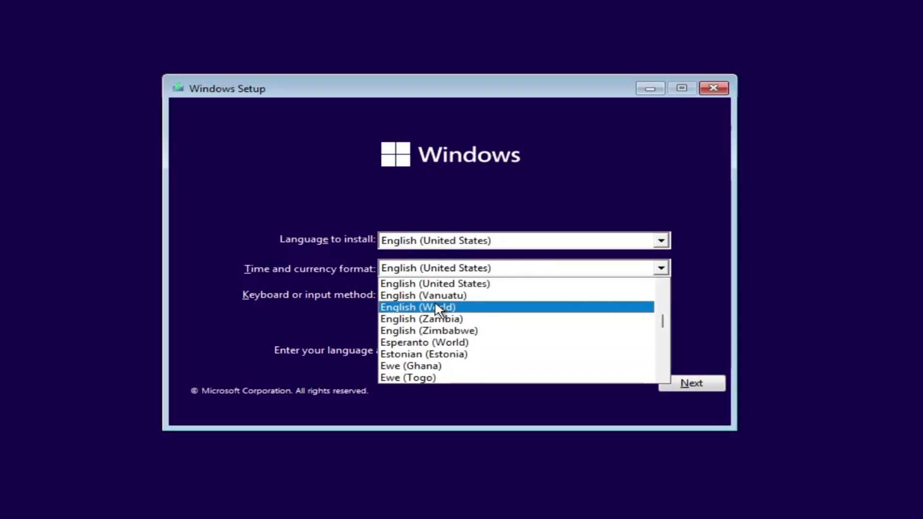
pyautogui.click(445, 308)
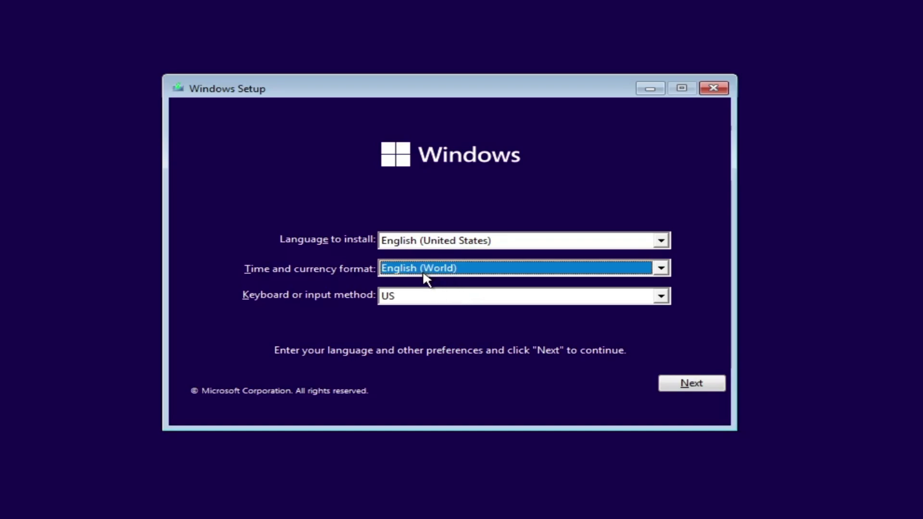
pyautogui.click(685, 388)
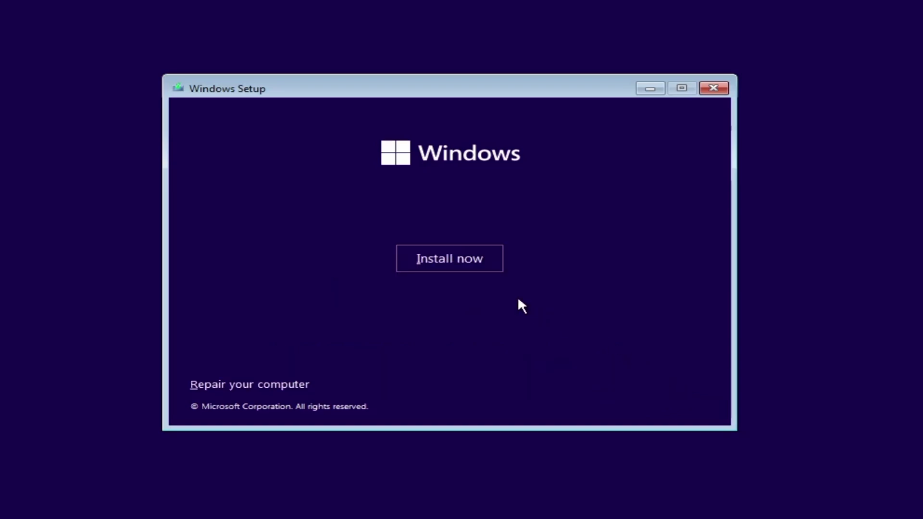
# Step: Start the installation and continue without entering a product key
pyautogui.click(488, 266)
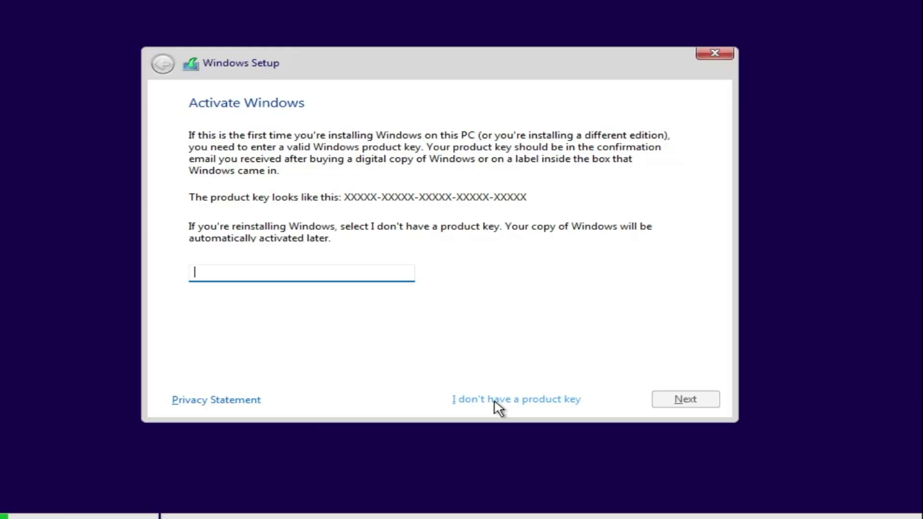
pyautogui.click(502, 402)
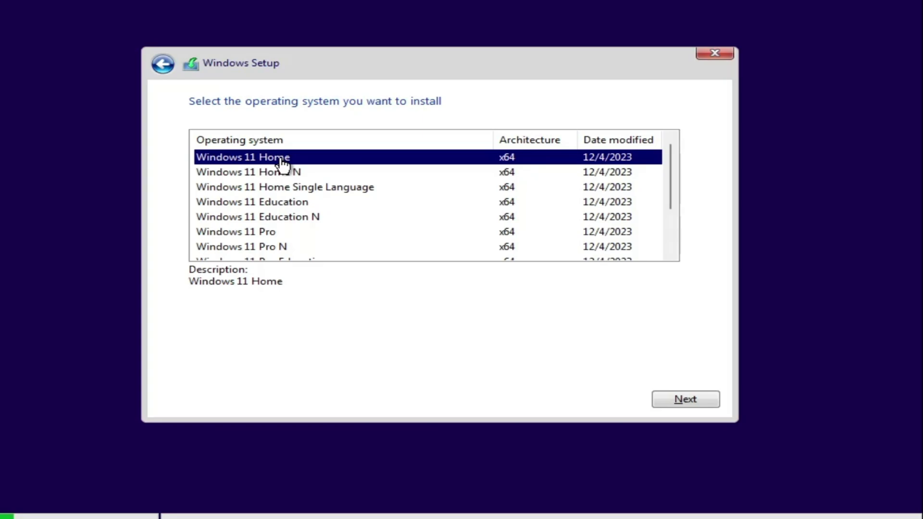
# Step: Select the Windows 11 Pro edition and begin installing it
pyautogui.click(266, 233)
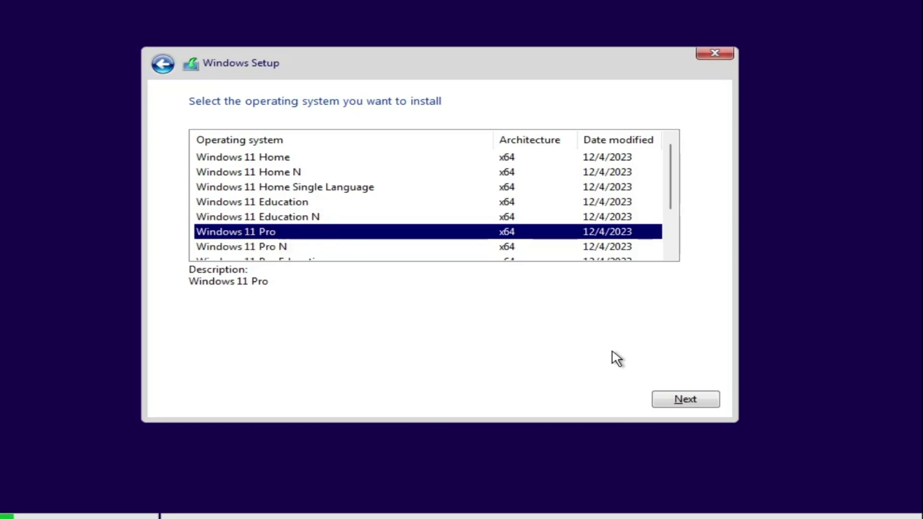
pyautogui.click(681, 399)
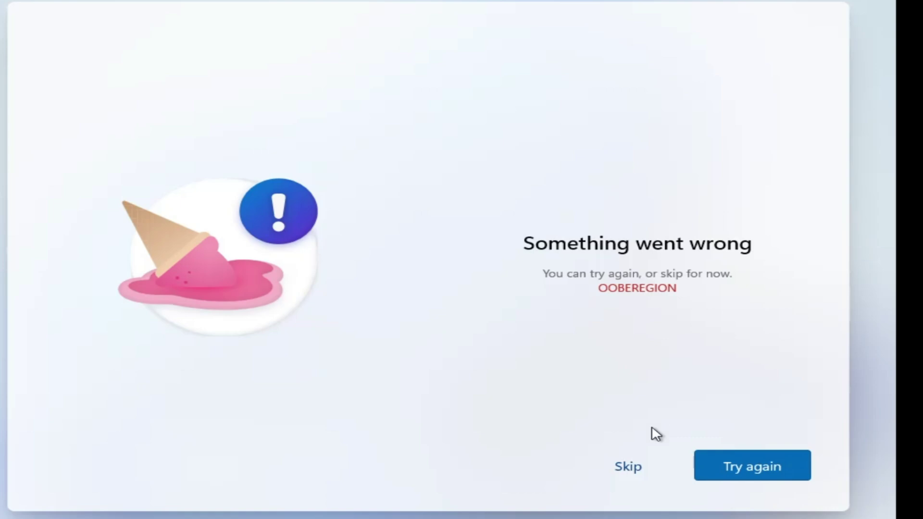
# Step: Skip the region error and keep US as the only keyboard layout
pyautogui.click(629, 470)
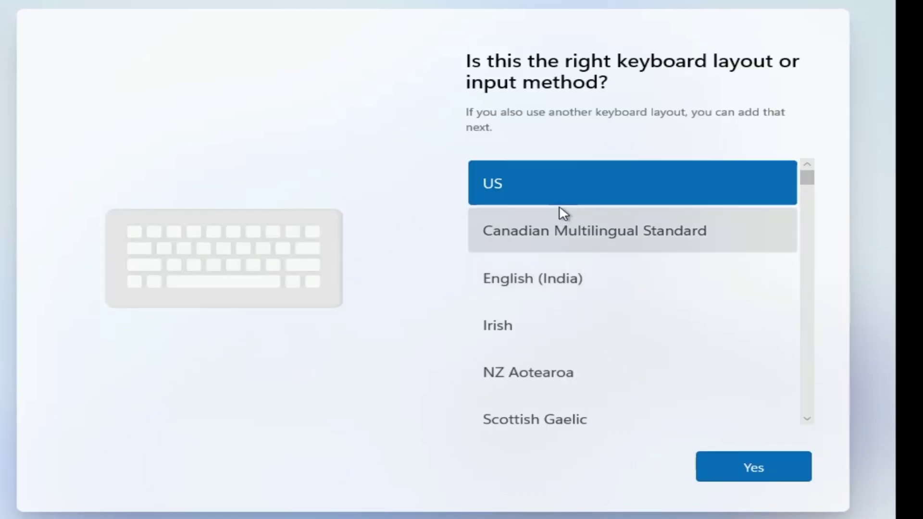
pyautogui.click(754, 469)
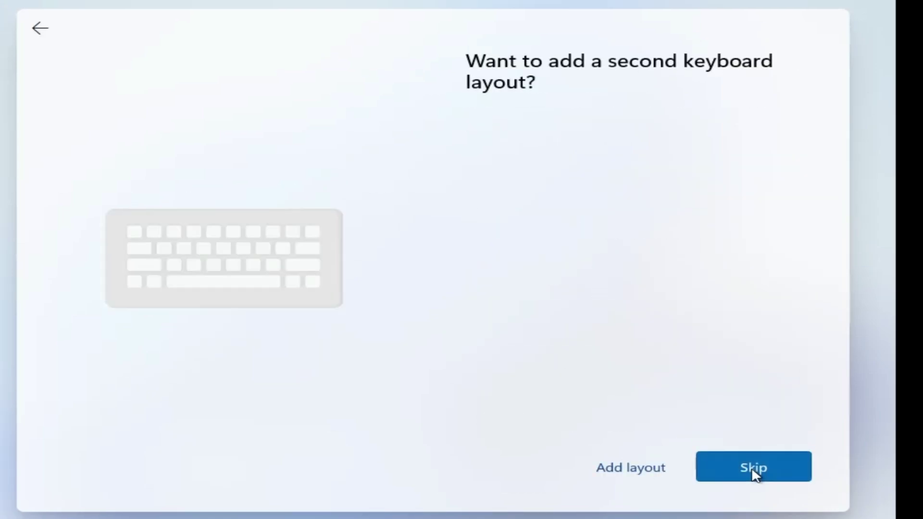
pyautogui.click(762, 467)
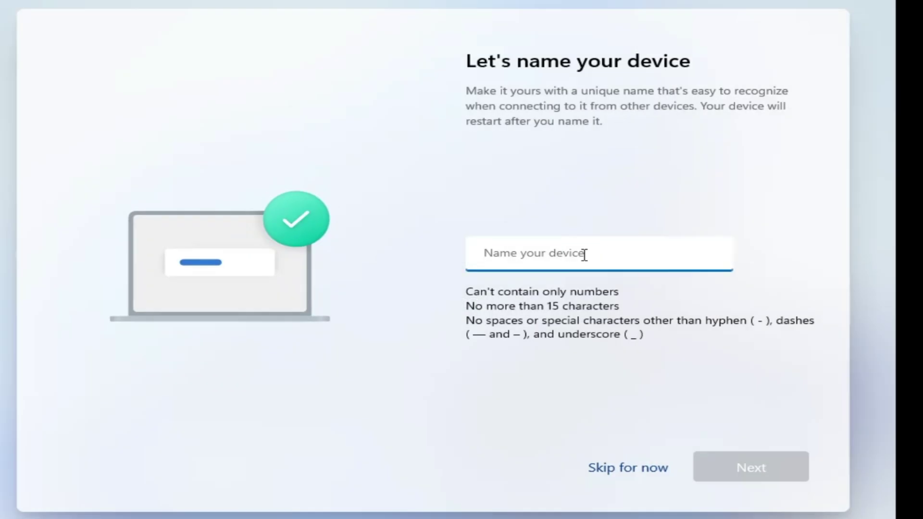
# Step: Name the device 'Crown' and confirm it
pyautogui.write('crown')
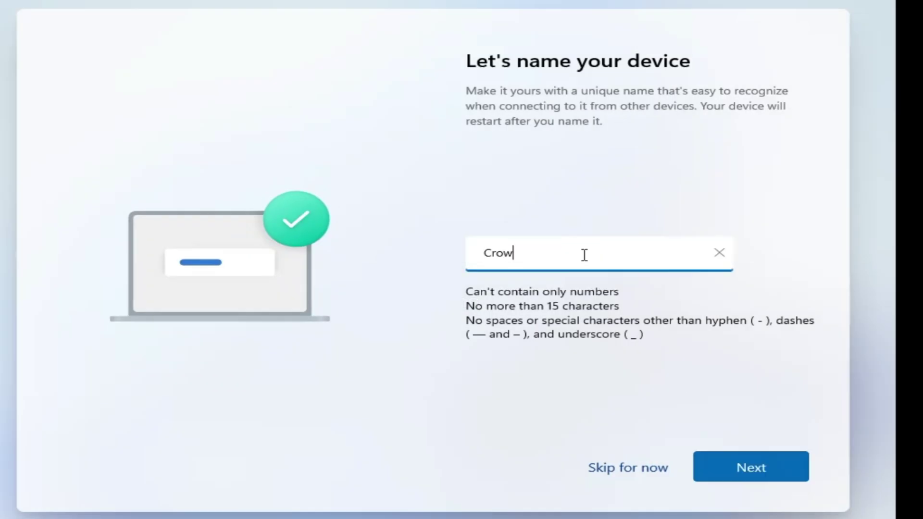
pyautogui.click(736, 462)
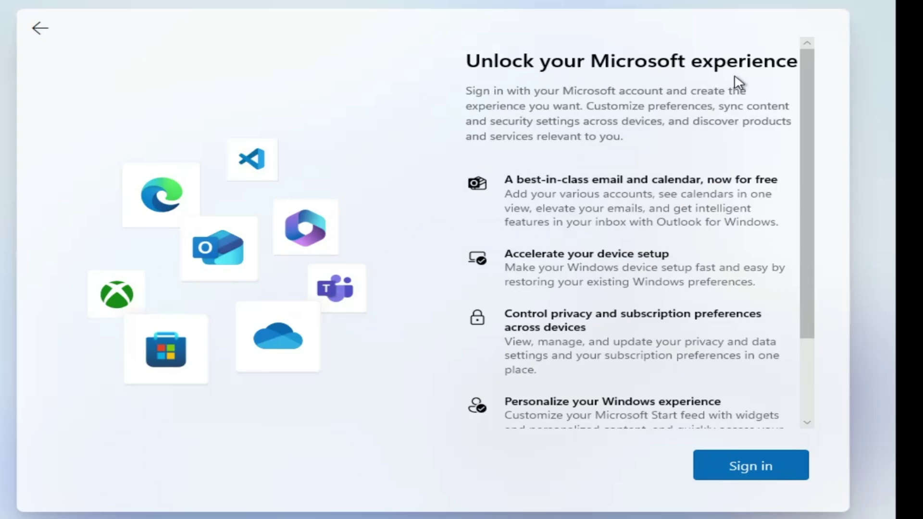
pyautogui.scroll(-3, 682, 288)
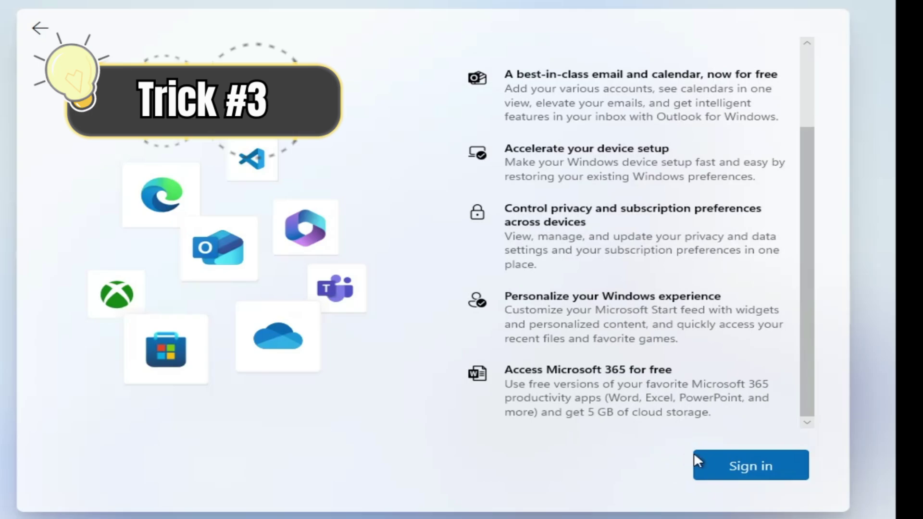
# Step: Enter the Microsoft account e-mail address and submit it
pyautogui.click(751, 466)
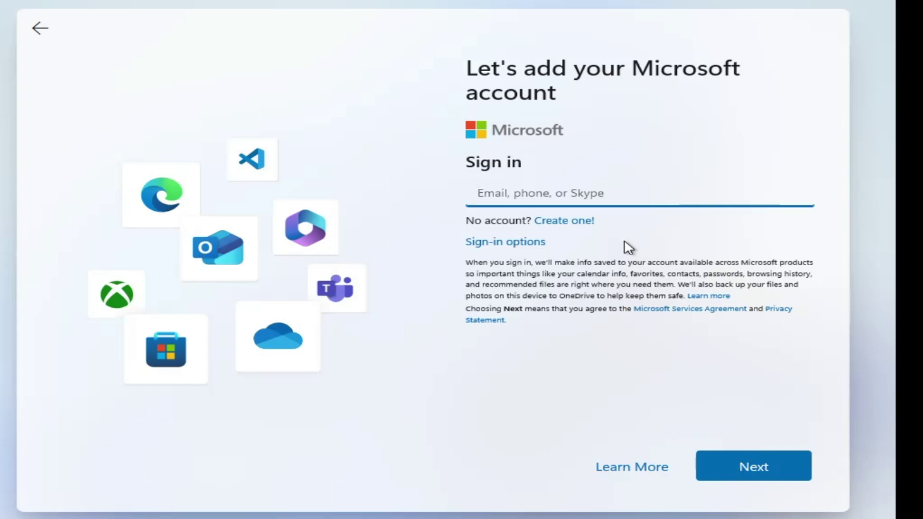
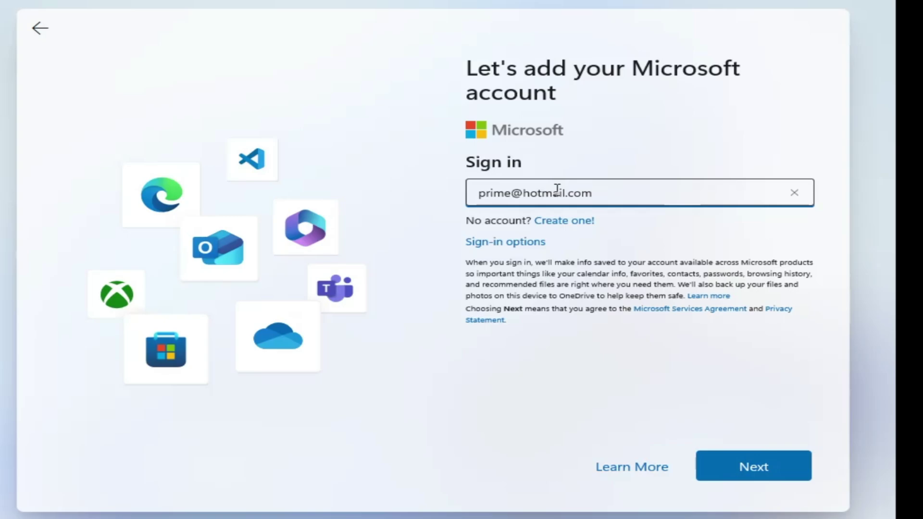
pyautogui.click(760, 477)
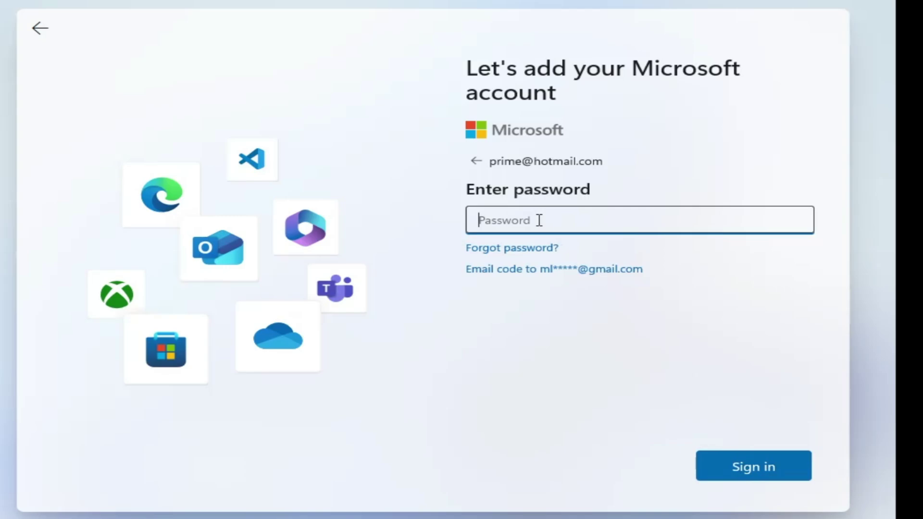
# Step: Enter the account password, sign in, and move past the locked-account error
pyautogui.write('***************')
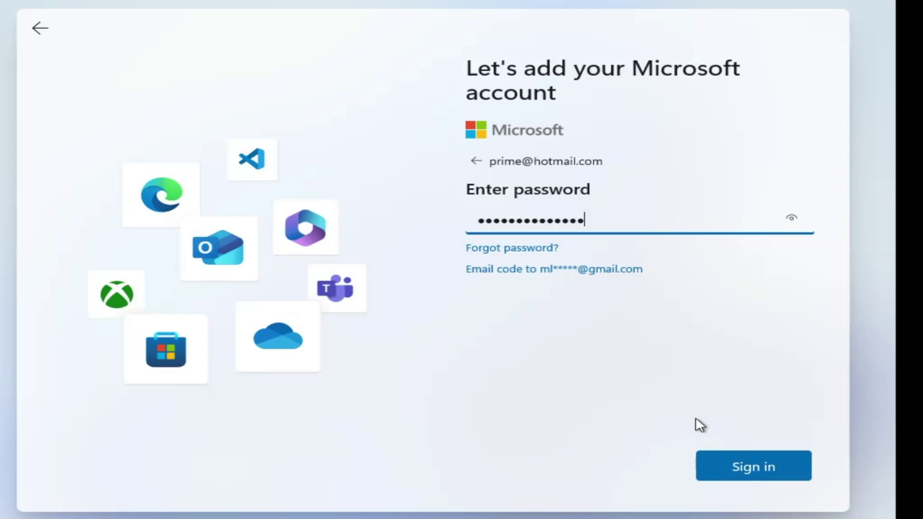
pyautogui.click(742, 473)
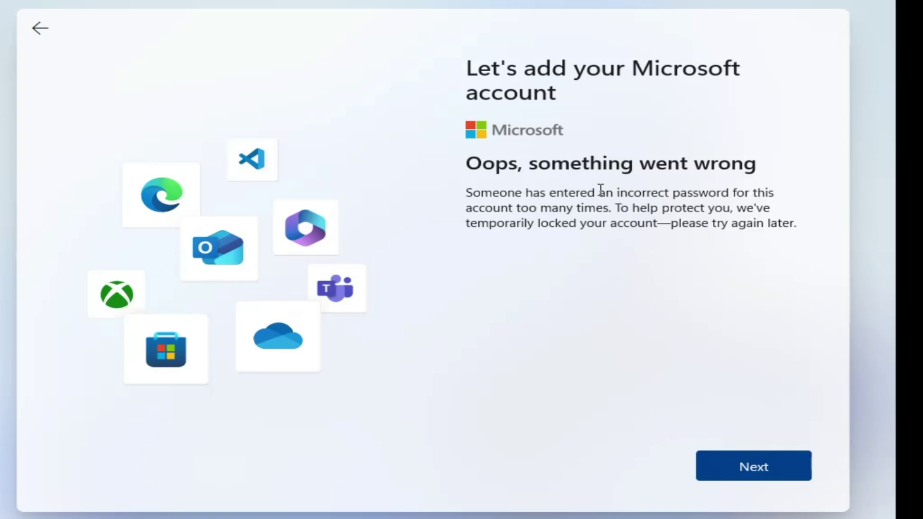
pyautogui.click(747, 464)
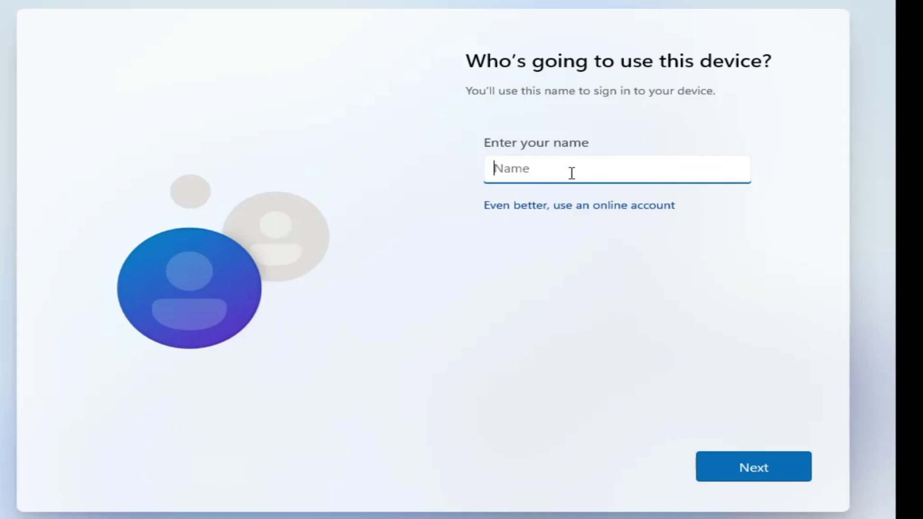
# Step: Create the local user 'Geek' with a blank password and advance the privacy list
pyautogui.write('Geek')
pyautogui.click(741, 468)
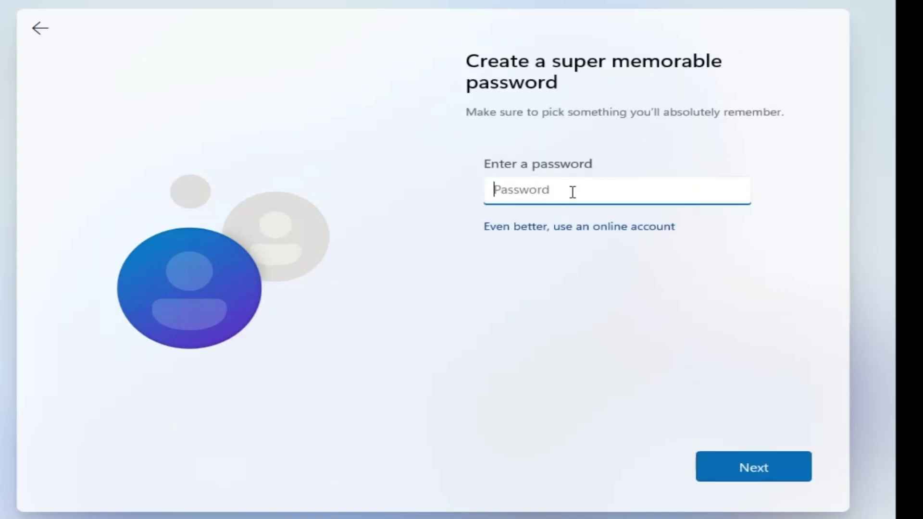
pyautogui.click(751, 465)
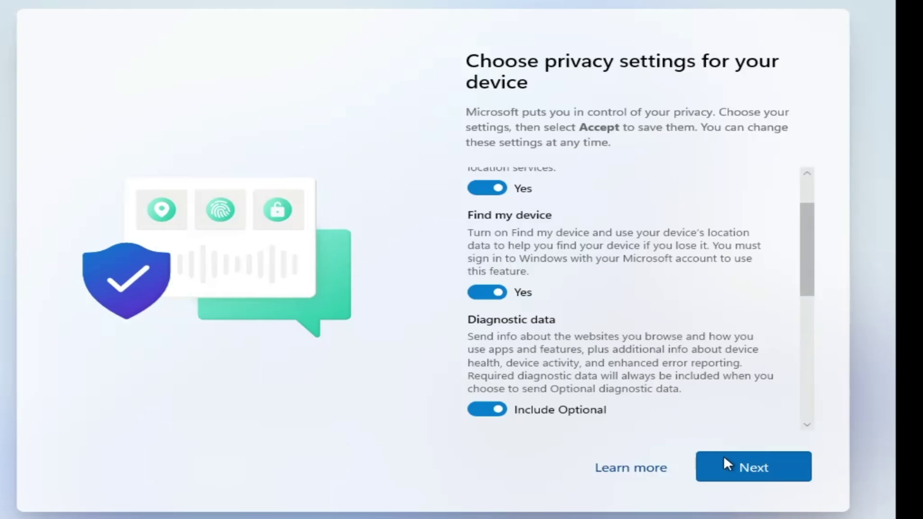
pyautogui.click(743, 465)
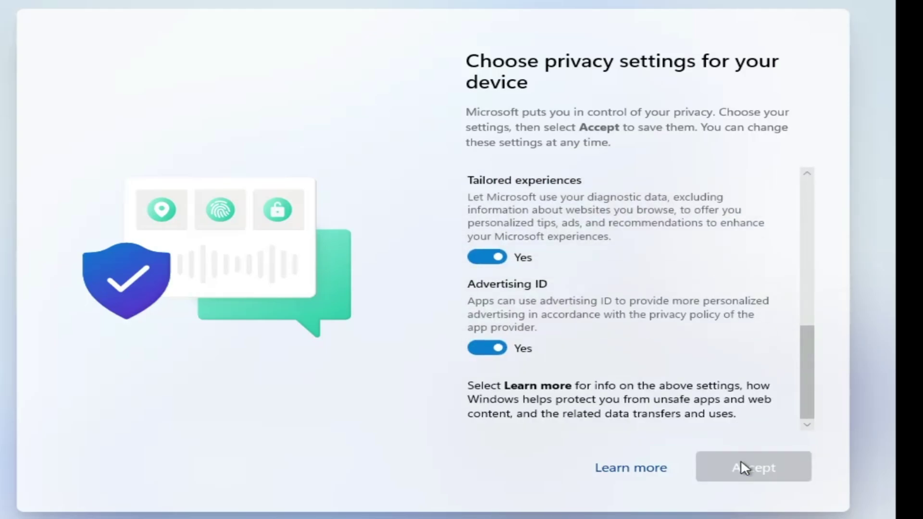
# Step: Accept the privacy settings and let setup finish to the Geek desktop
pyautogui.click(744, 466)
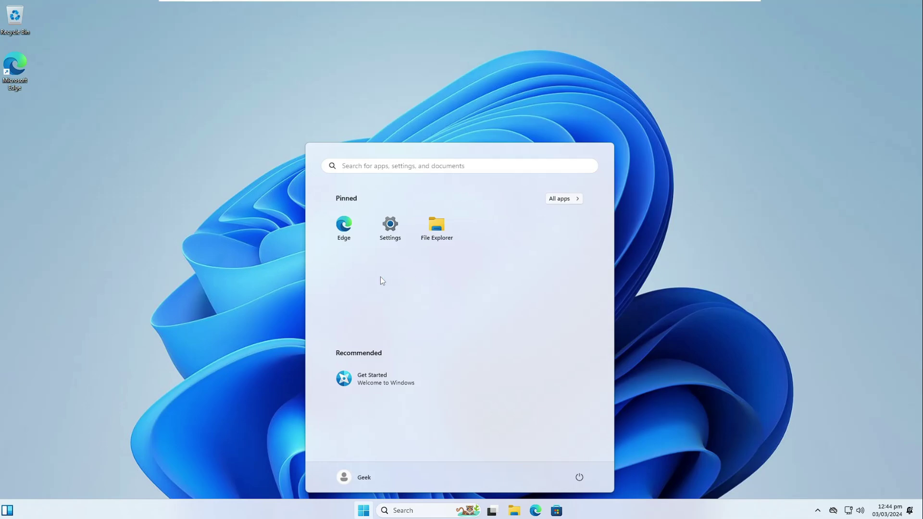
# Step: Open Settings at Time & language > Language & region
pyautogui.click(669, 279)
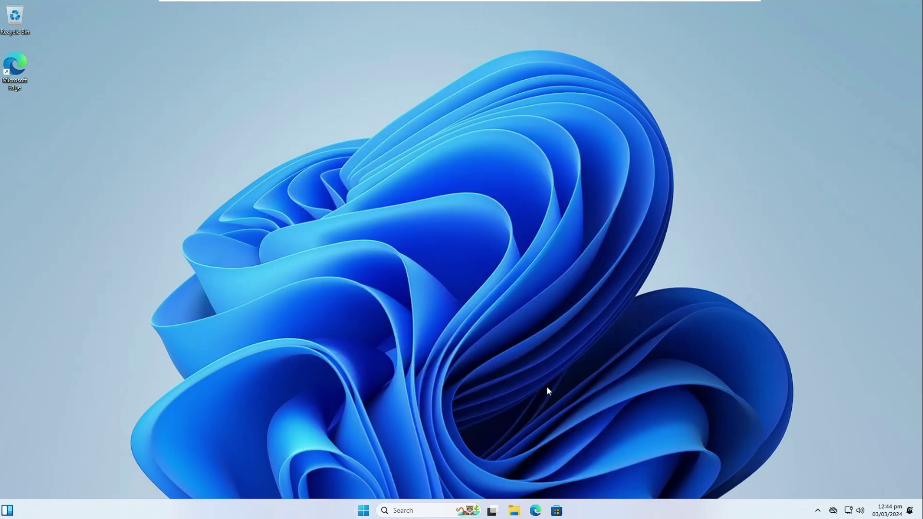
pyautogui.rightClick(364, 512)
pyautogui.click(342, 406)
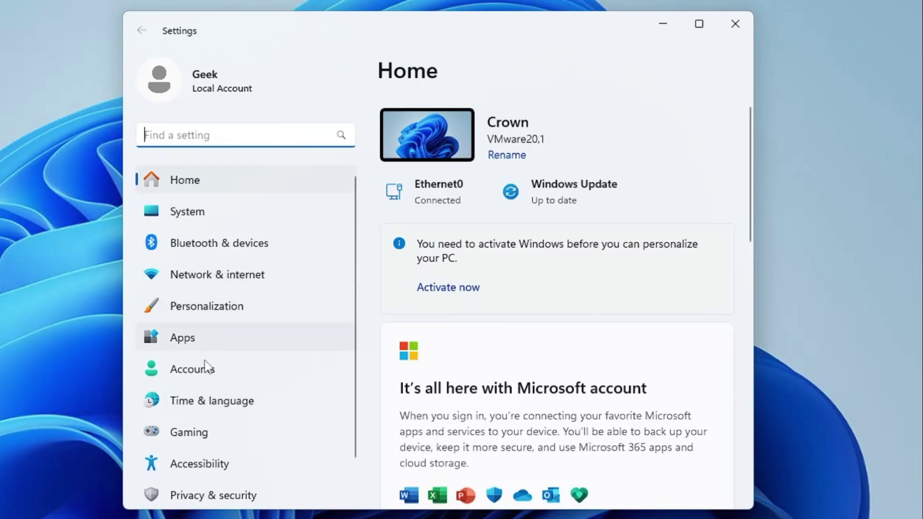
pyautogui.click(217, 403)
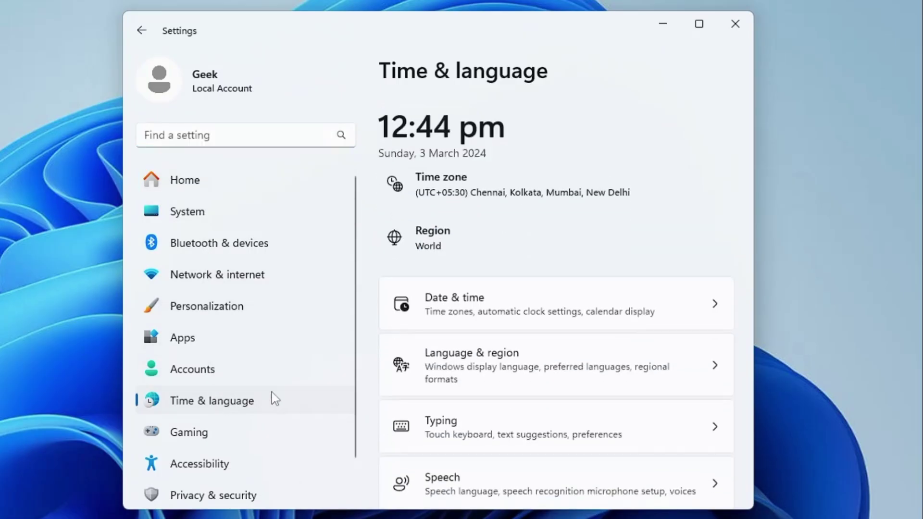
pyautogui.scroll(-1, 553, 331)
pyautogui.click(551, 326)
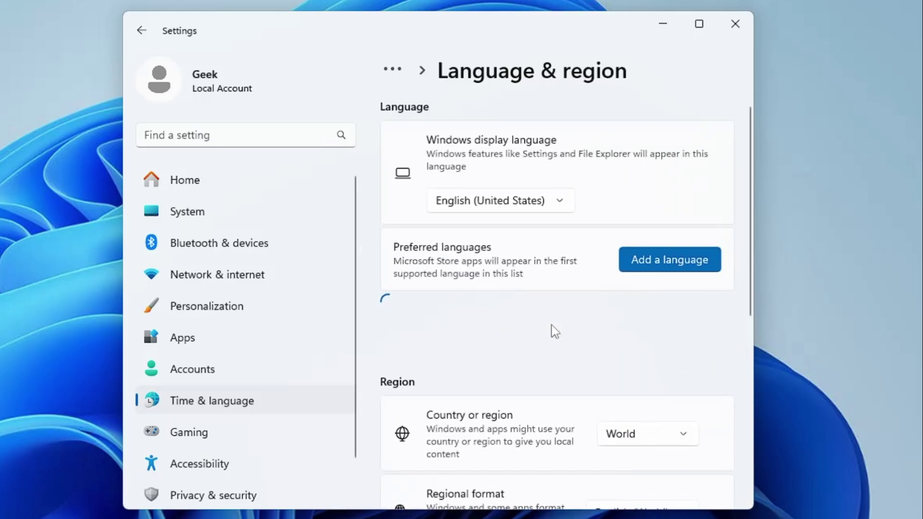
# Step: Change Country or region from World to United States and close Settings
pyautogui.scroll(-3, 550, 329)
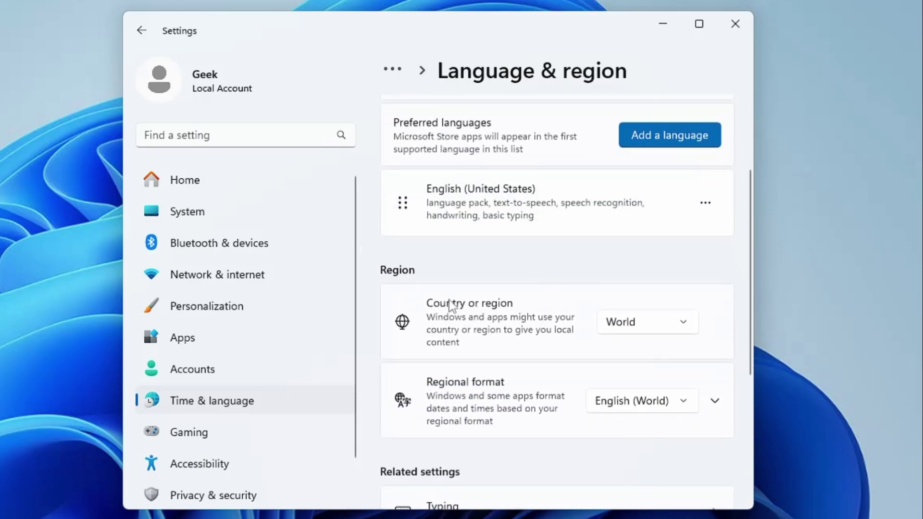
pyautogui.click(666, 330)
pyautogui.scroll(2, 651, 318)
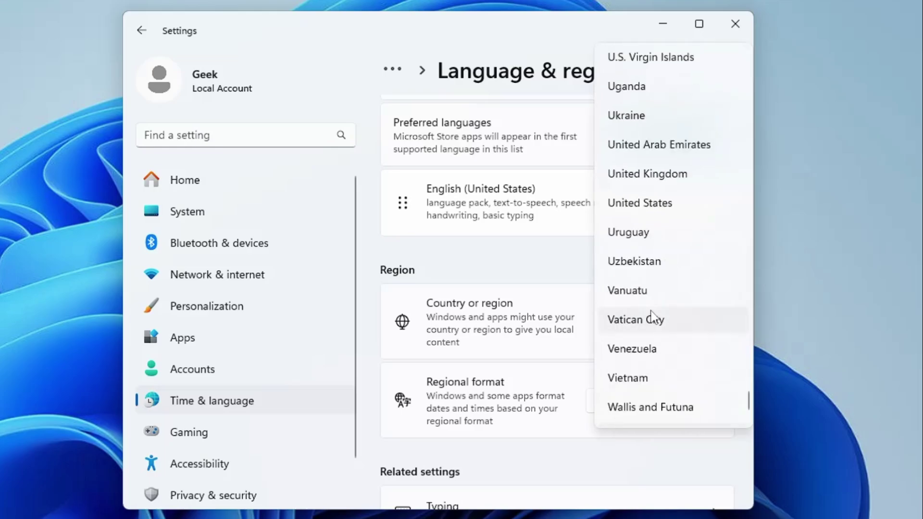
pyautogui.click(644, 204)
pyautogui.scroll(-2, 593, 325)
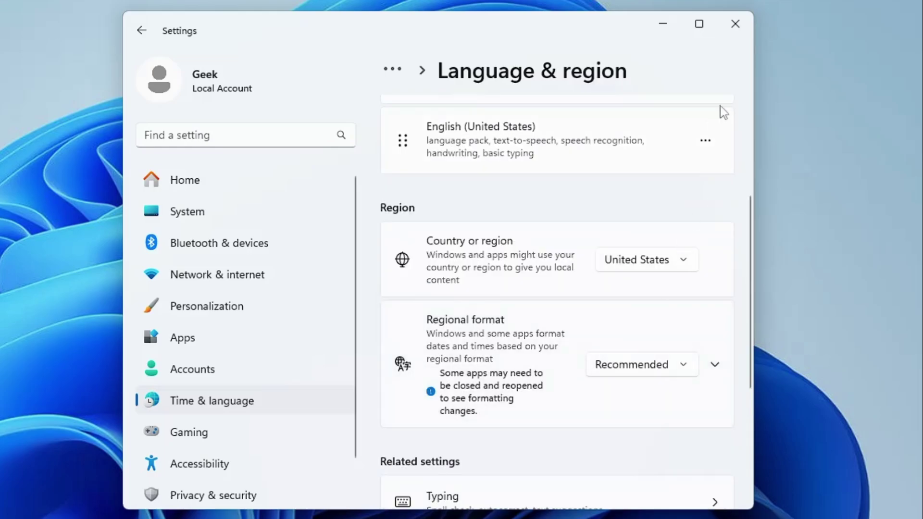
pyautogui.click(735, 23)
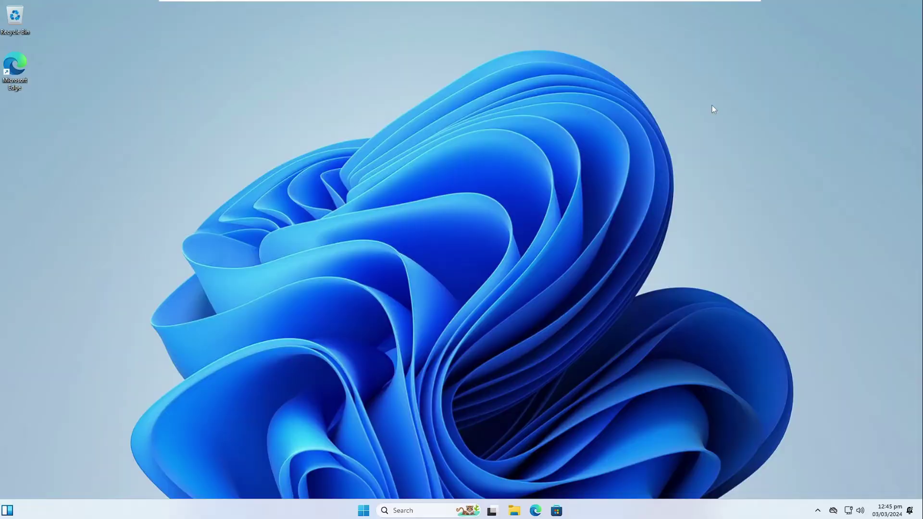